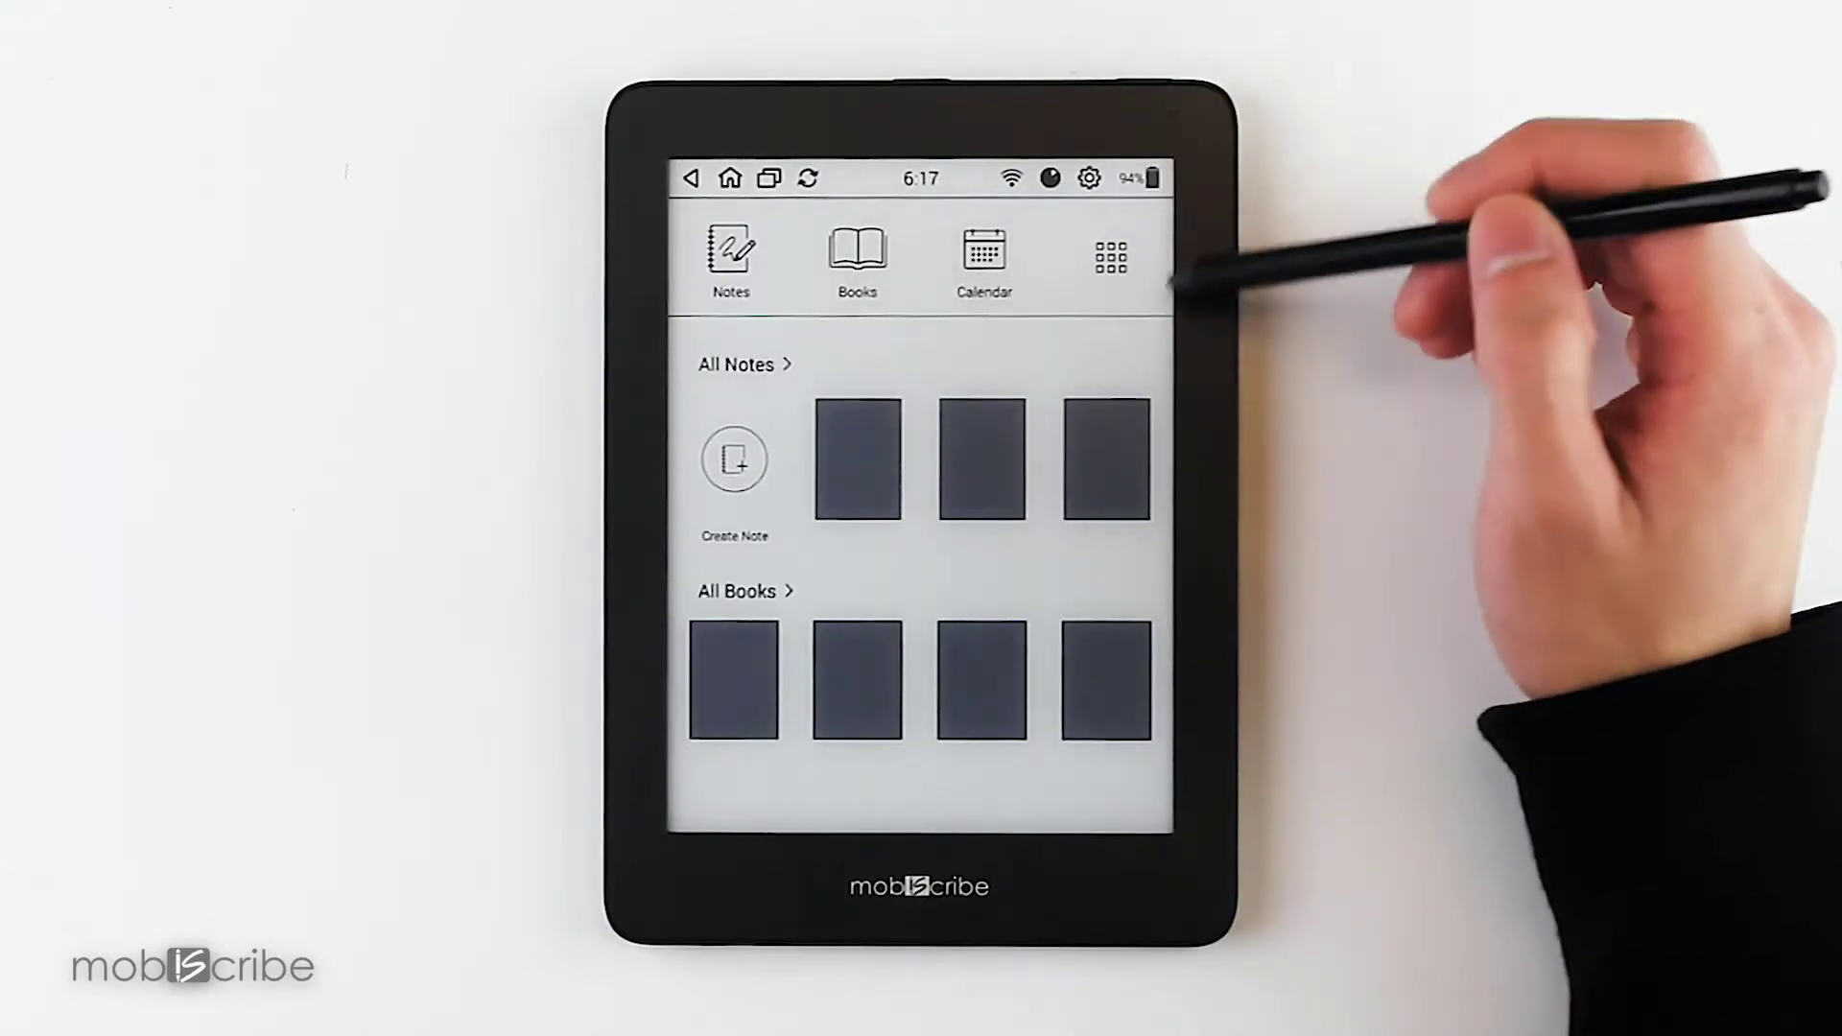
Open Android Settings from the status bar gear to reach the Android keyboard's input languages
{"action": "left_click", "coordinate": [1090, 178]}
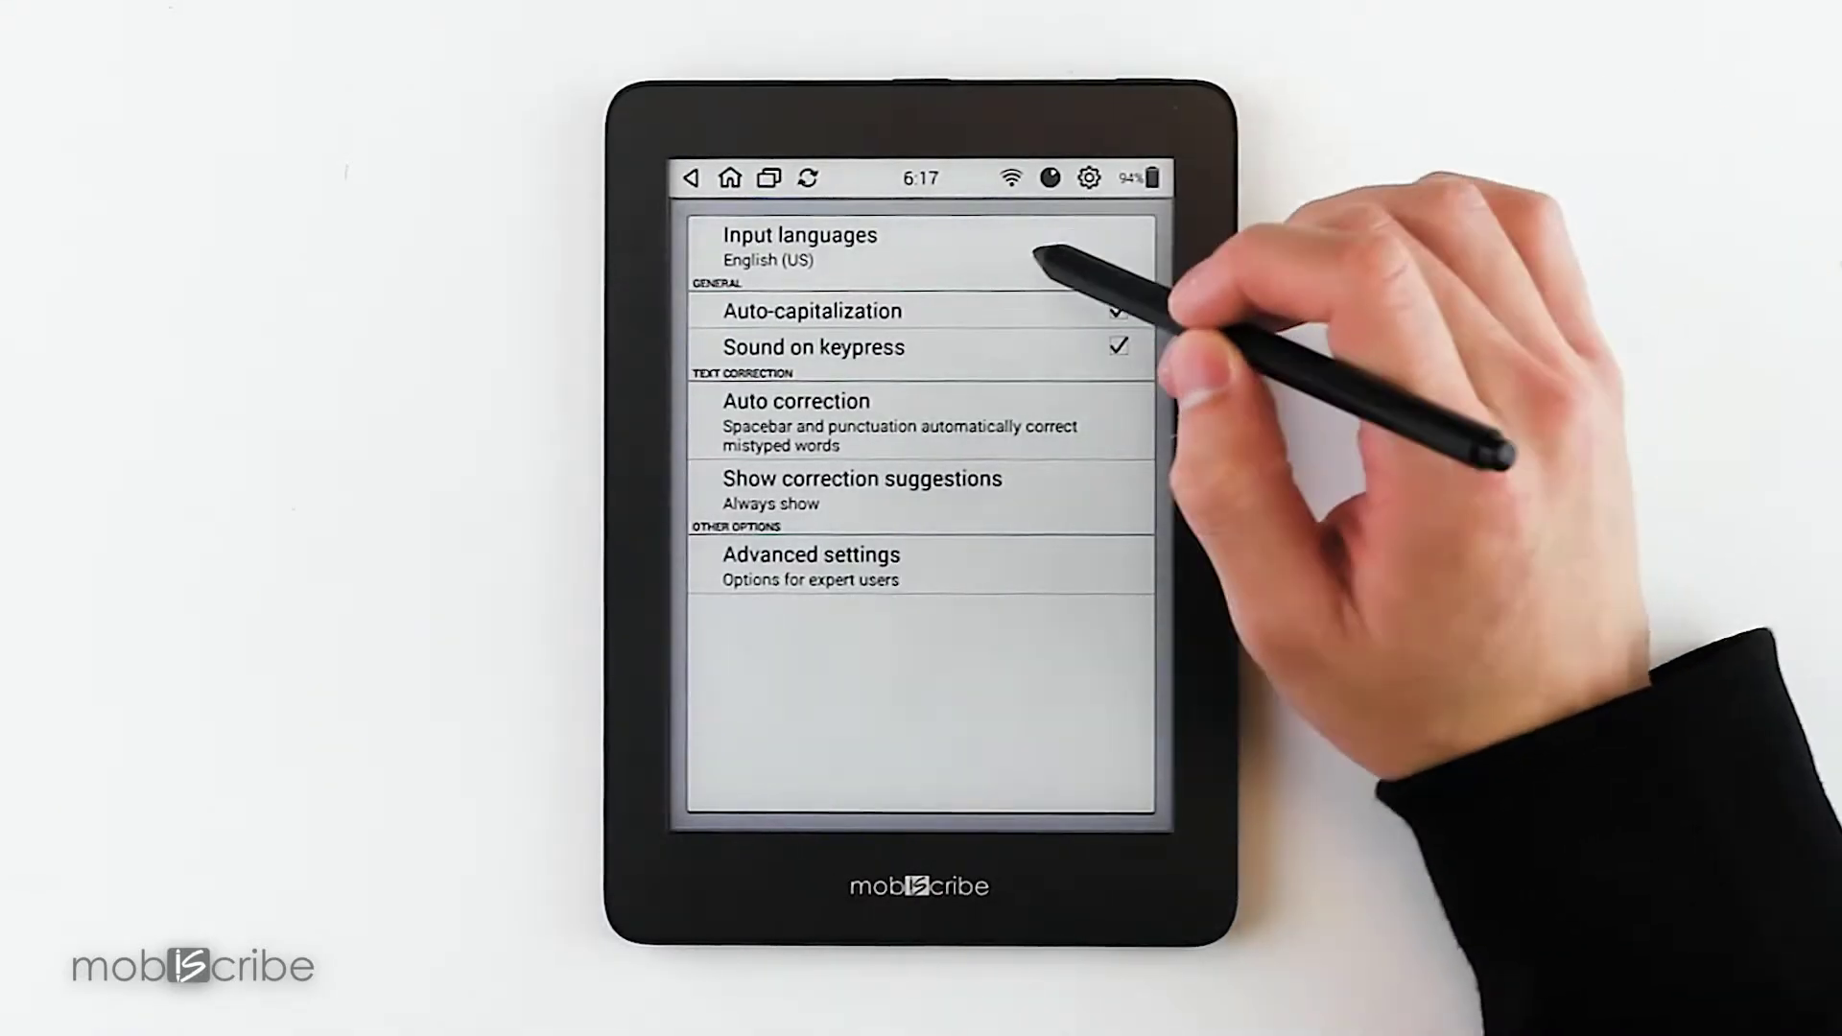
Turn off Use system language and enable Hebrew as a keyboard input language
{"action": "left_click", "coordinate": [1058, 237]}
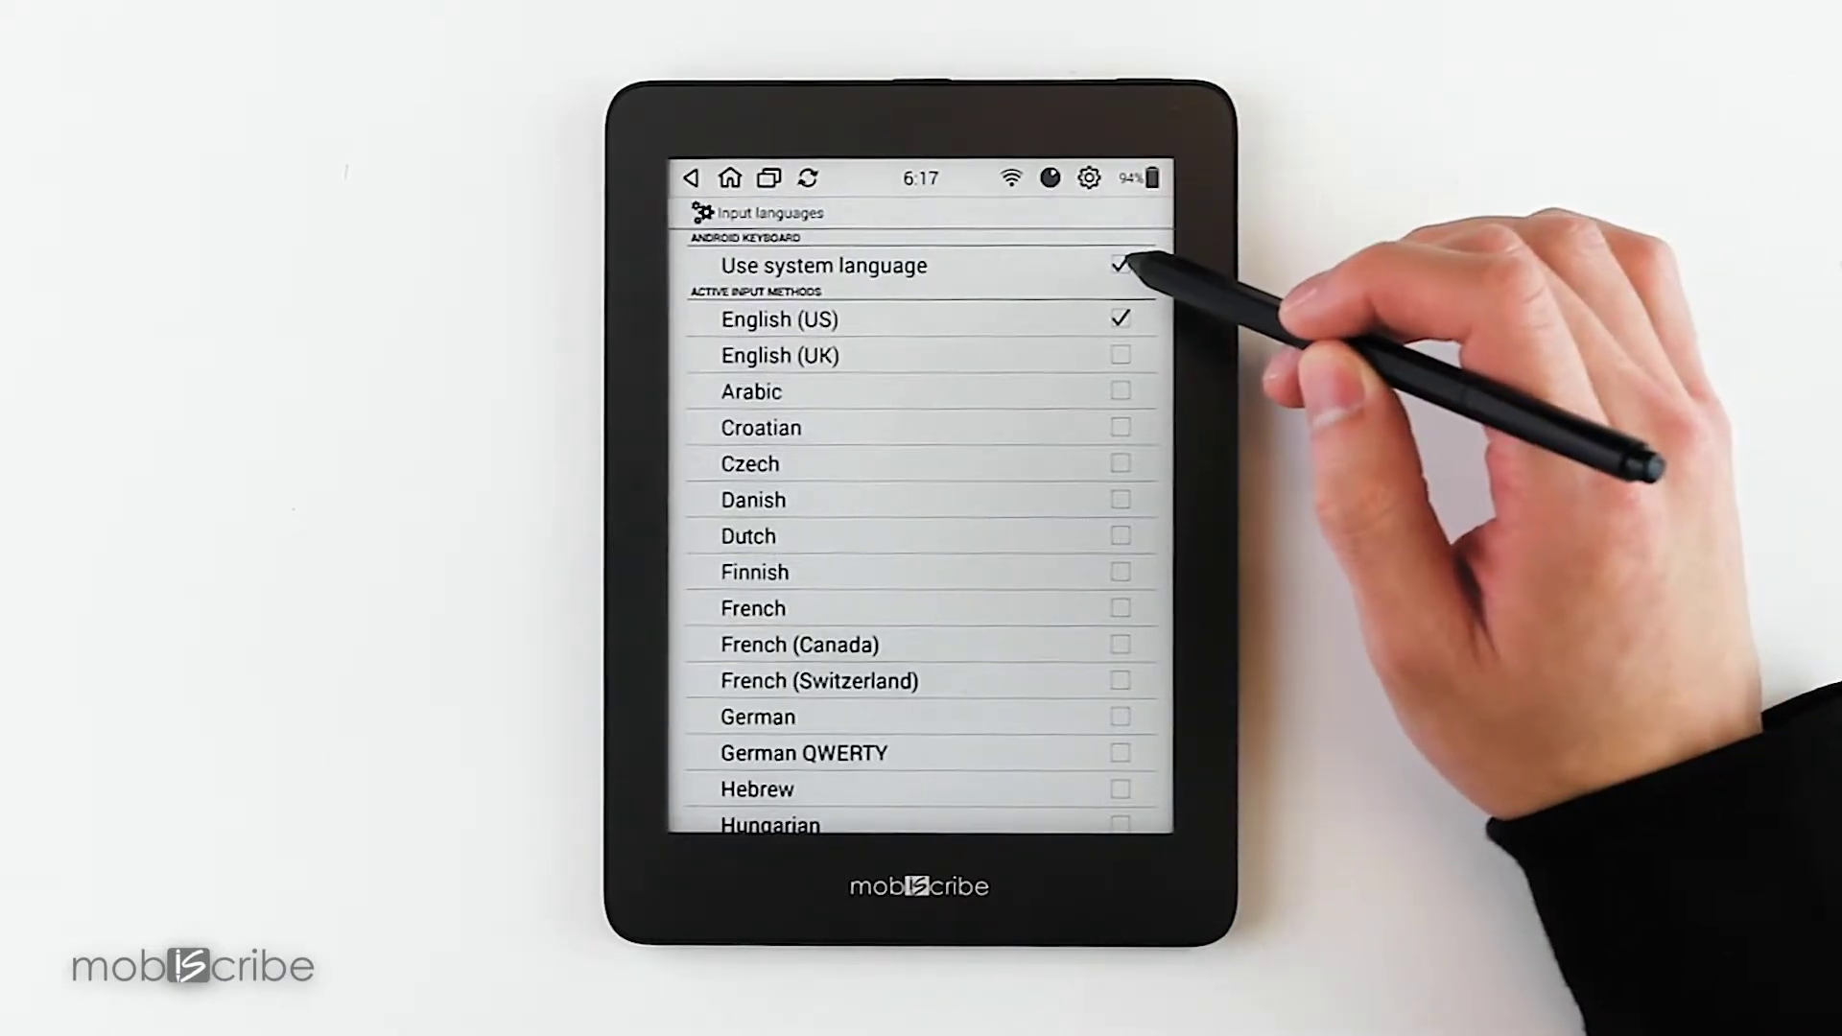
{"action": "left_click", "coordinate": [1121, 265]}
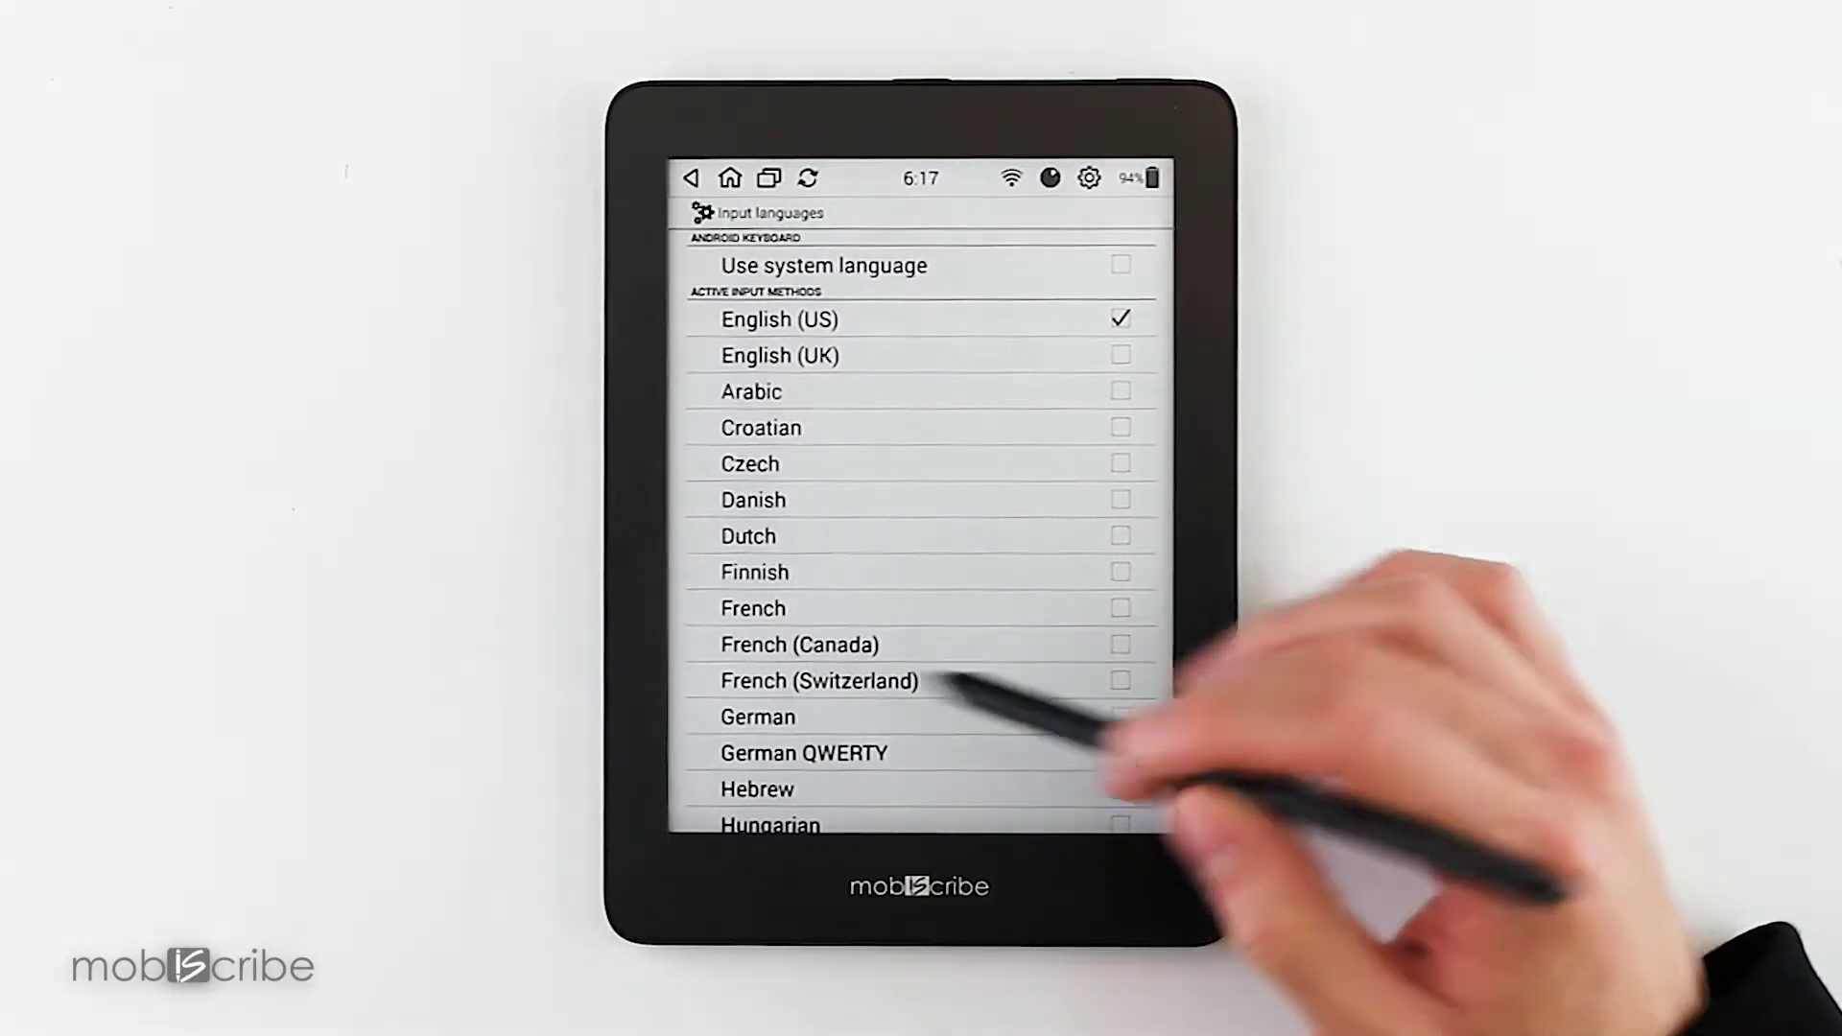
{"action": "left_click", "coordinate": [1122, 789]}
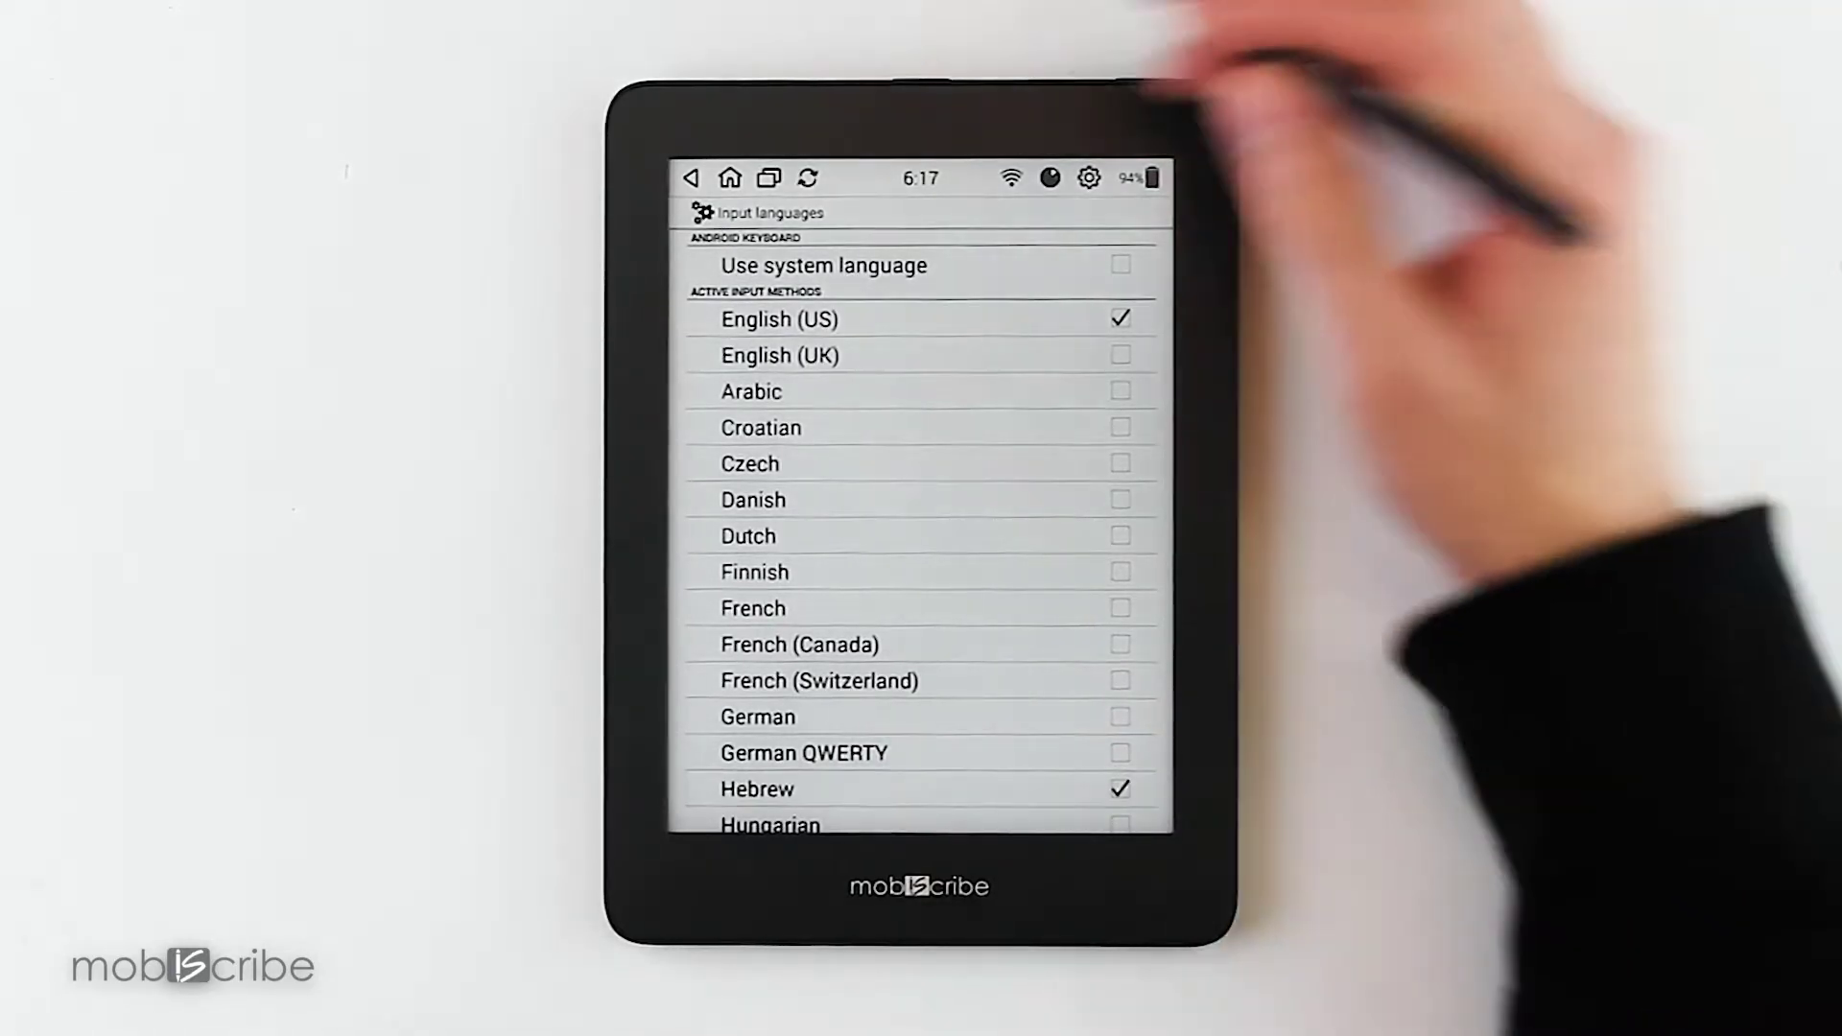
Launch Browser from the home screen and bring up the keyboard in Google search
{"action": "left_click", "coordinate": [729, 178]}
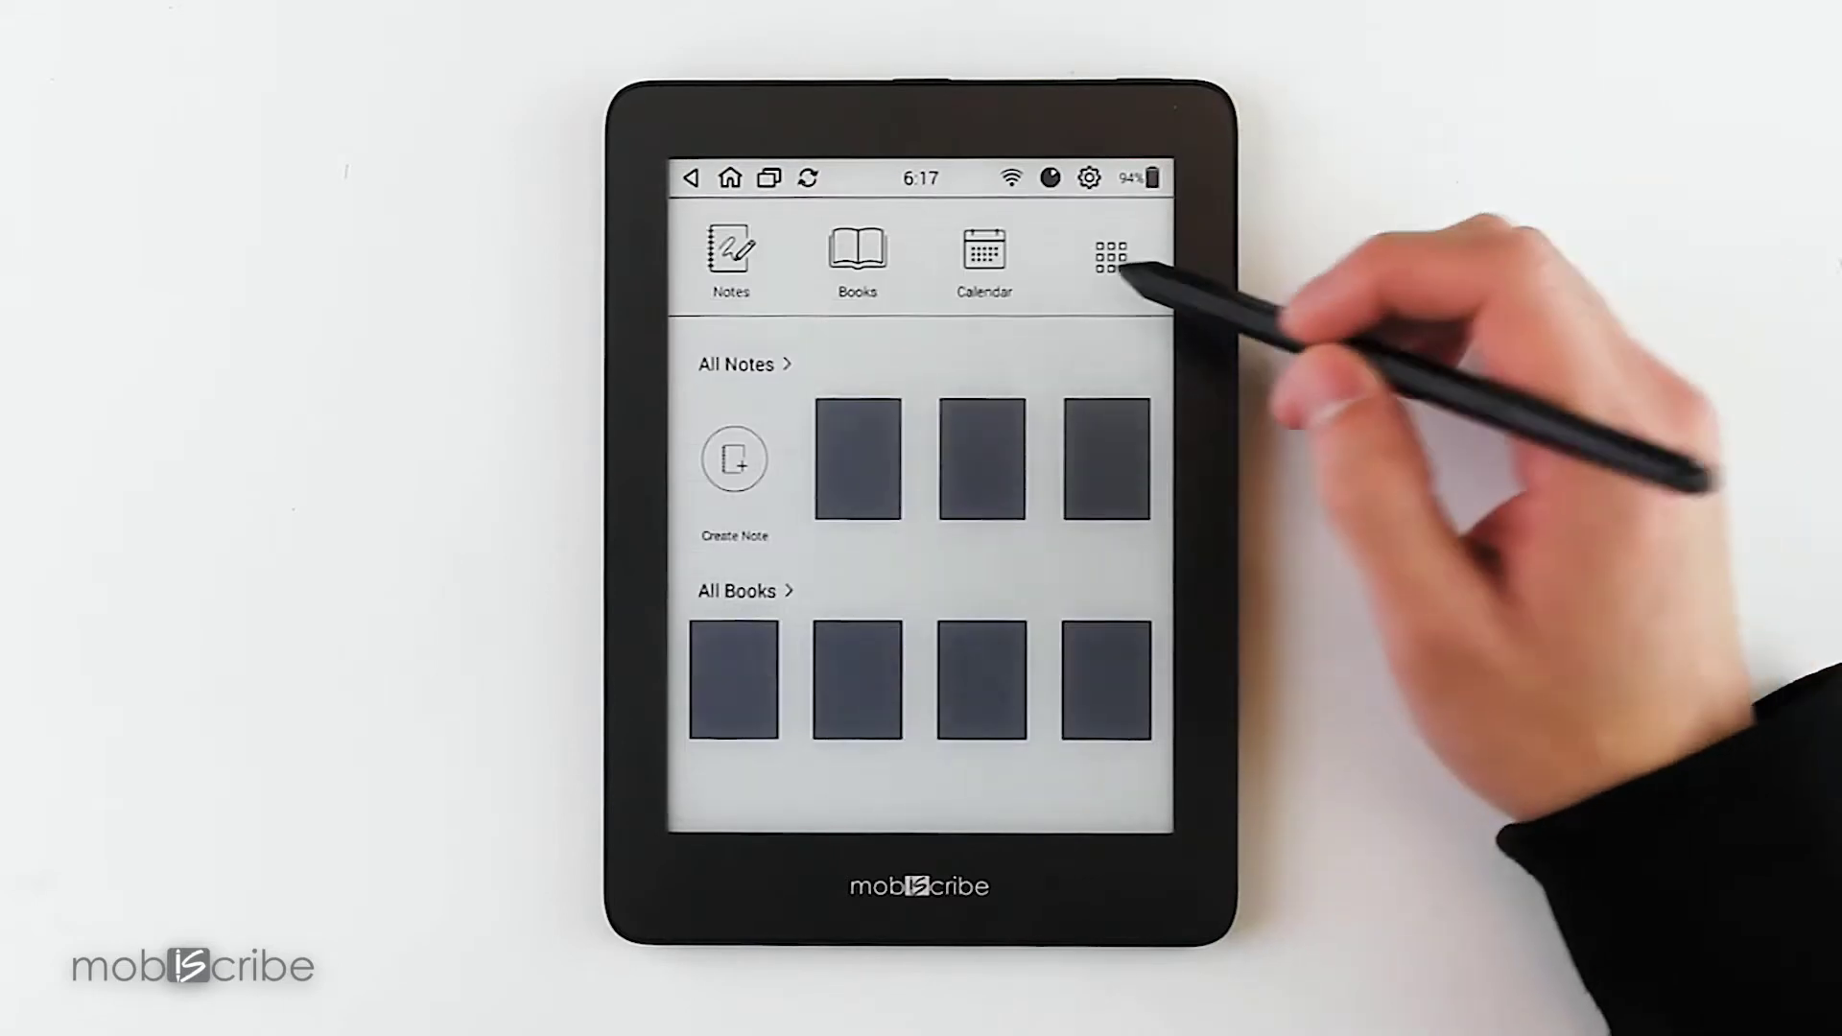
{"action": "left_click", "coordinate": [1111, 260]}
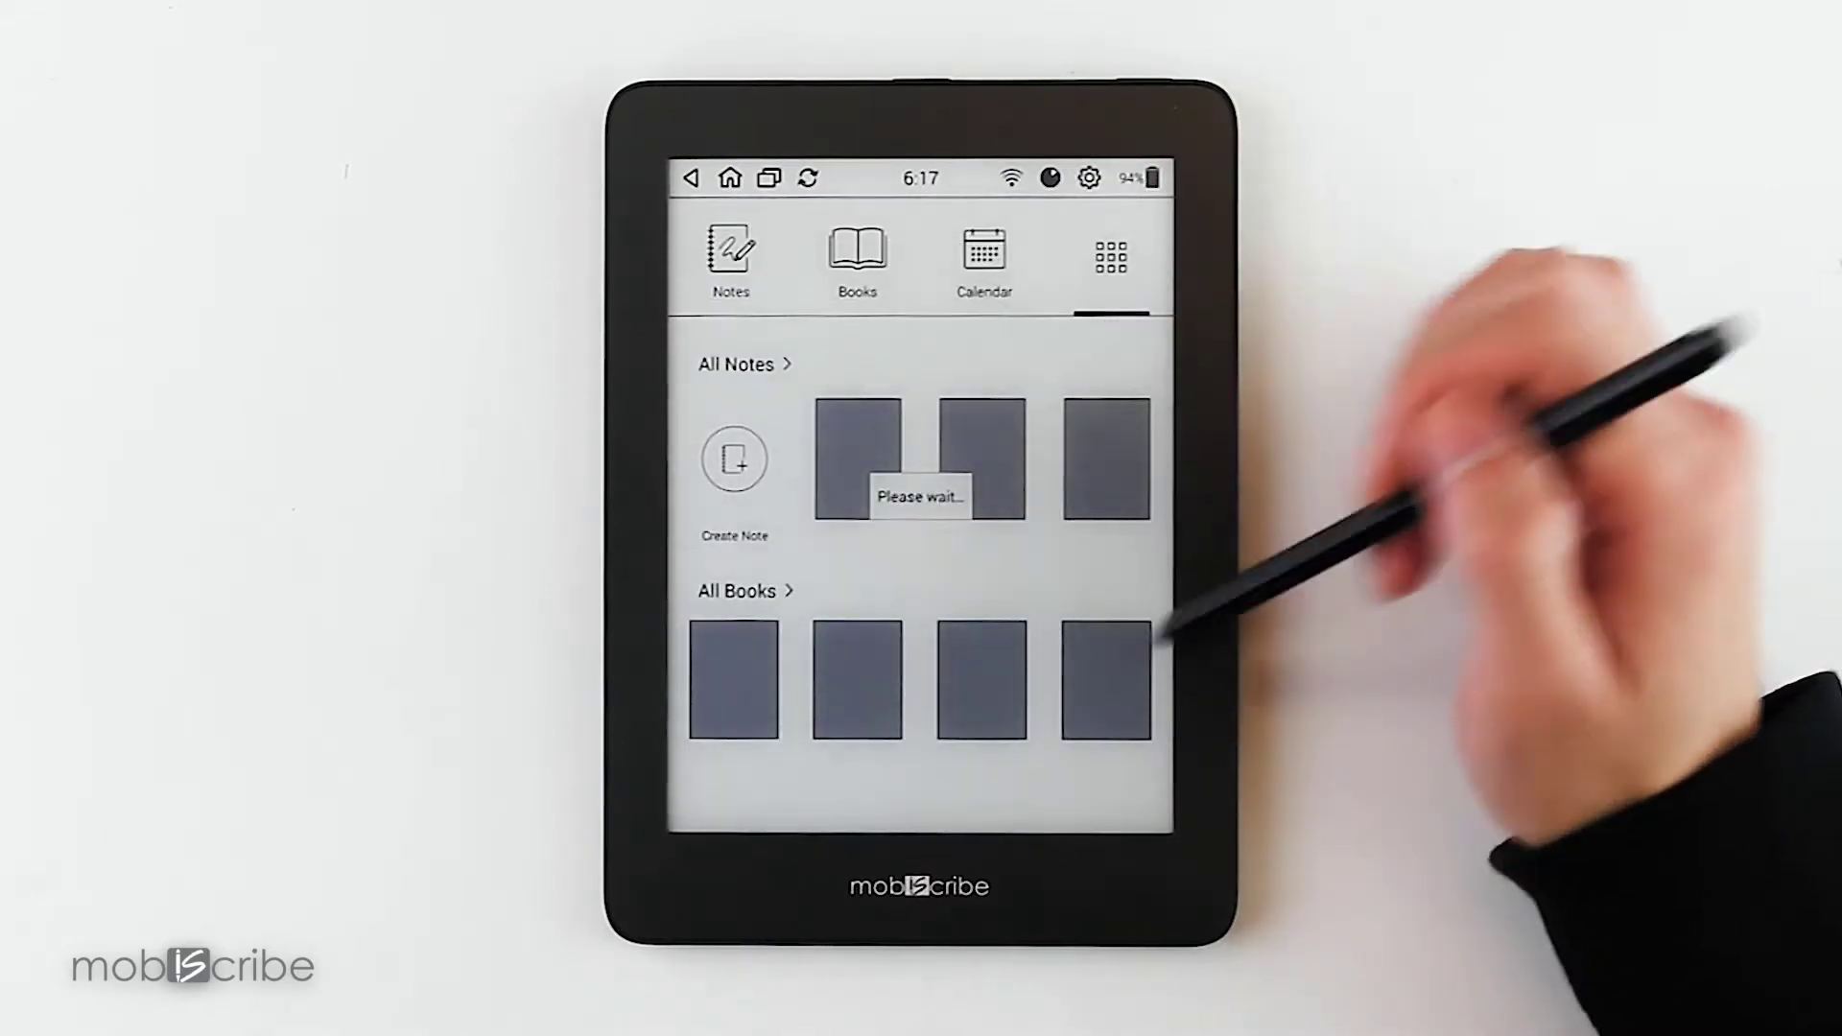
{"action": "left_click", "coordinate": [872, 391]}
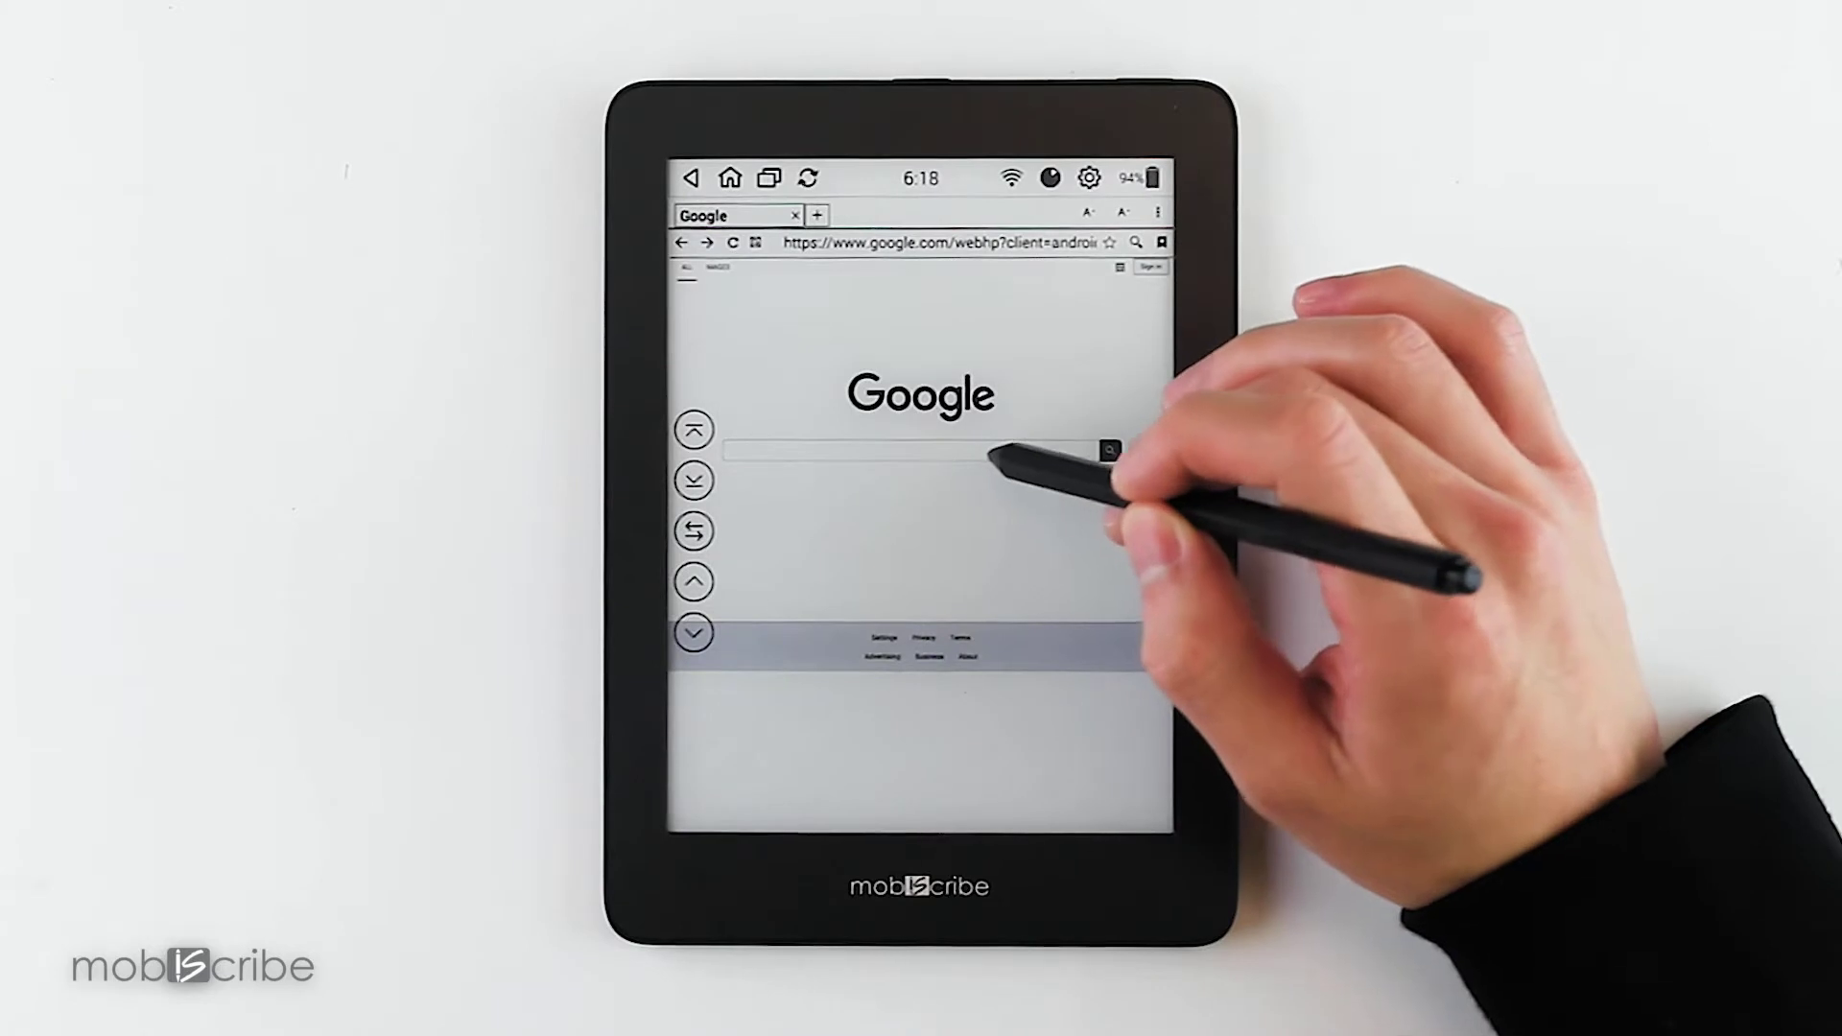
{"action": "left_click", "coordinate": [1007, 449]}
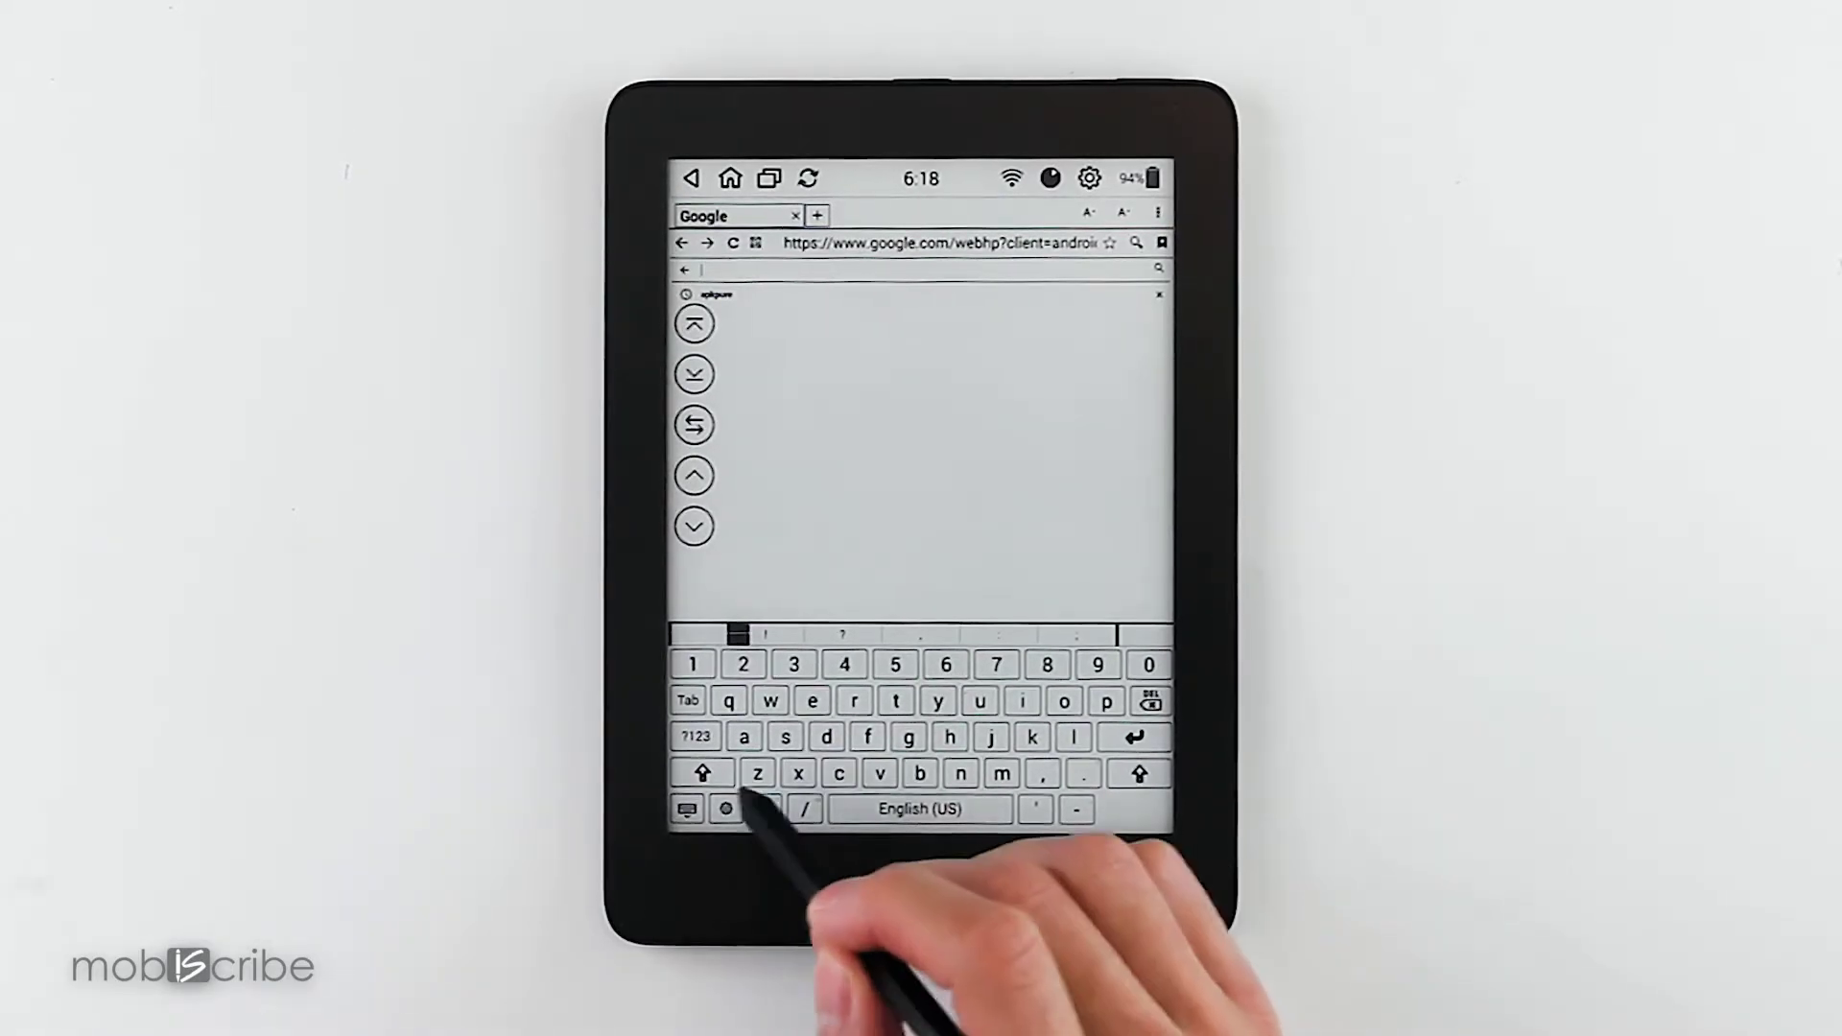
Switch the browser keyboard from English (US) to the Hebrew Android keyboard
{"action": "left_click", "coordinate": [727, 809]}
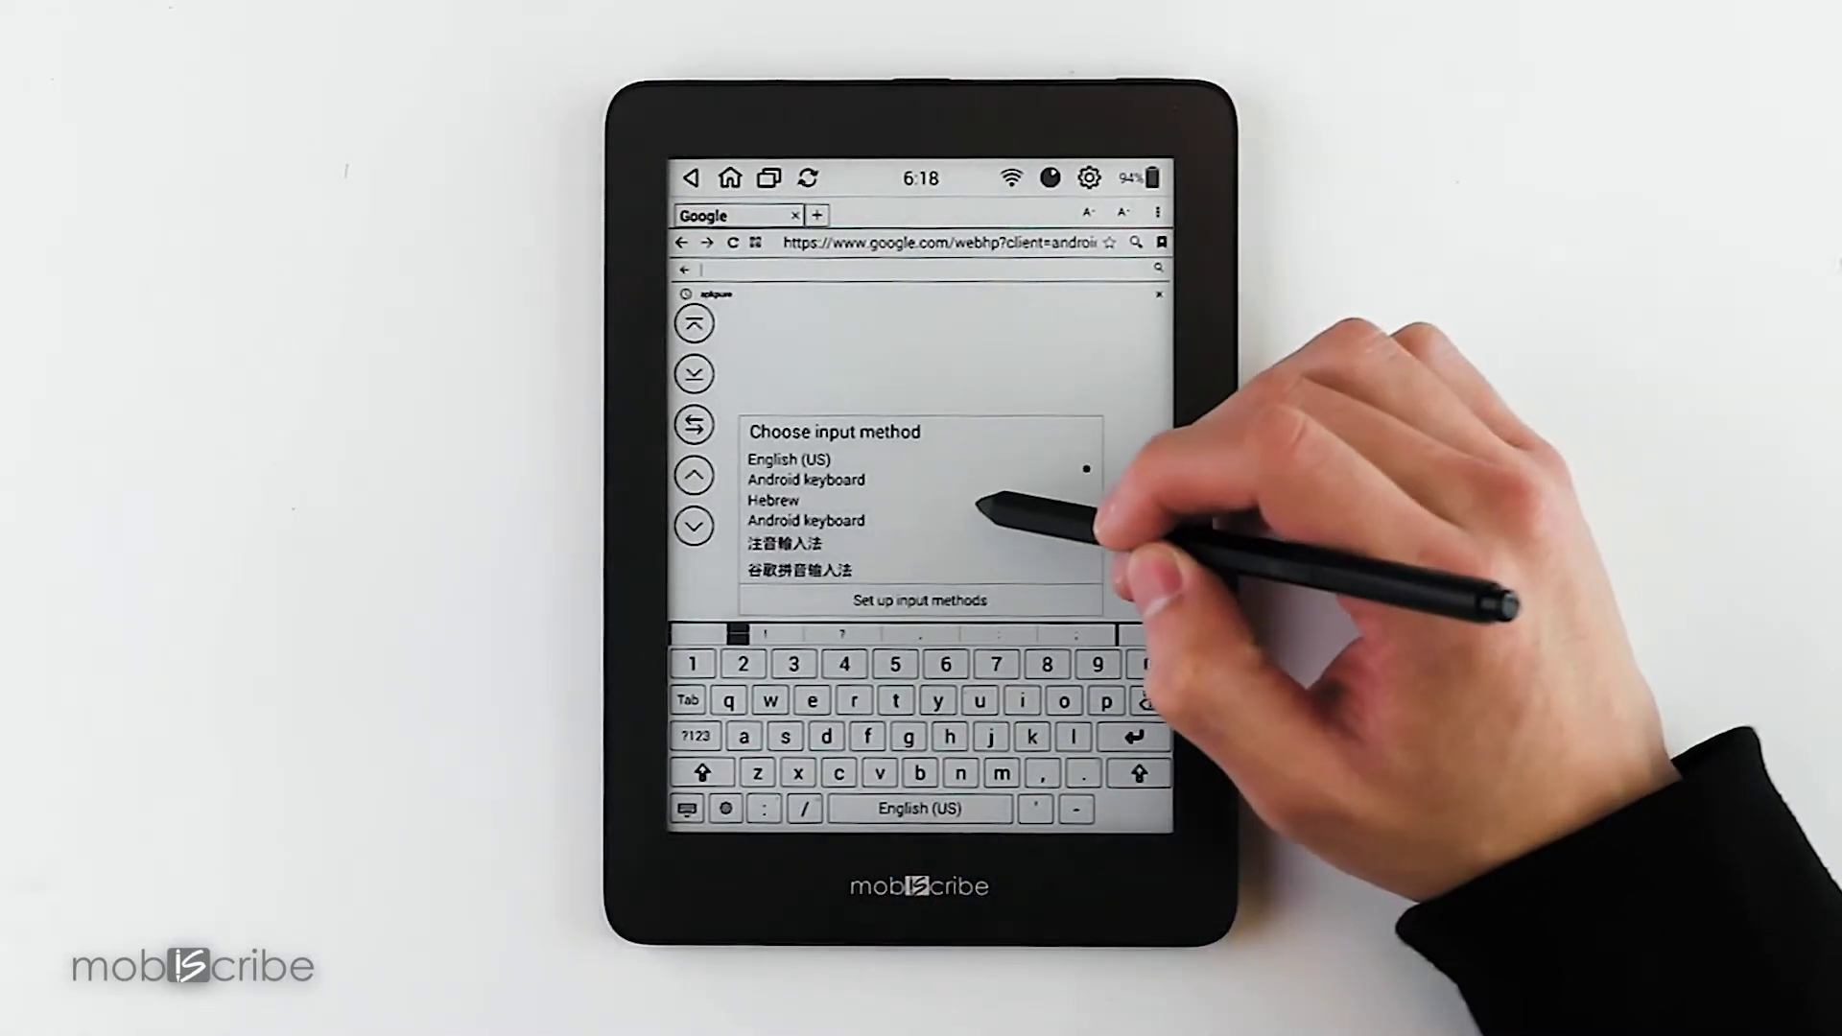
{"action": "left_click", "coordinate": [968, 499]}
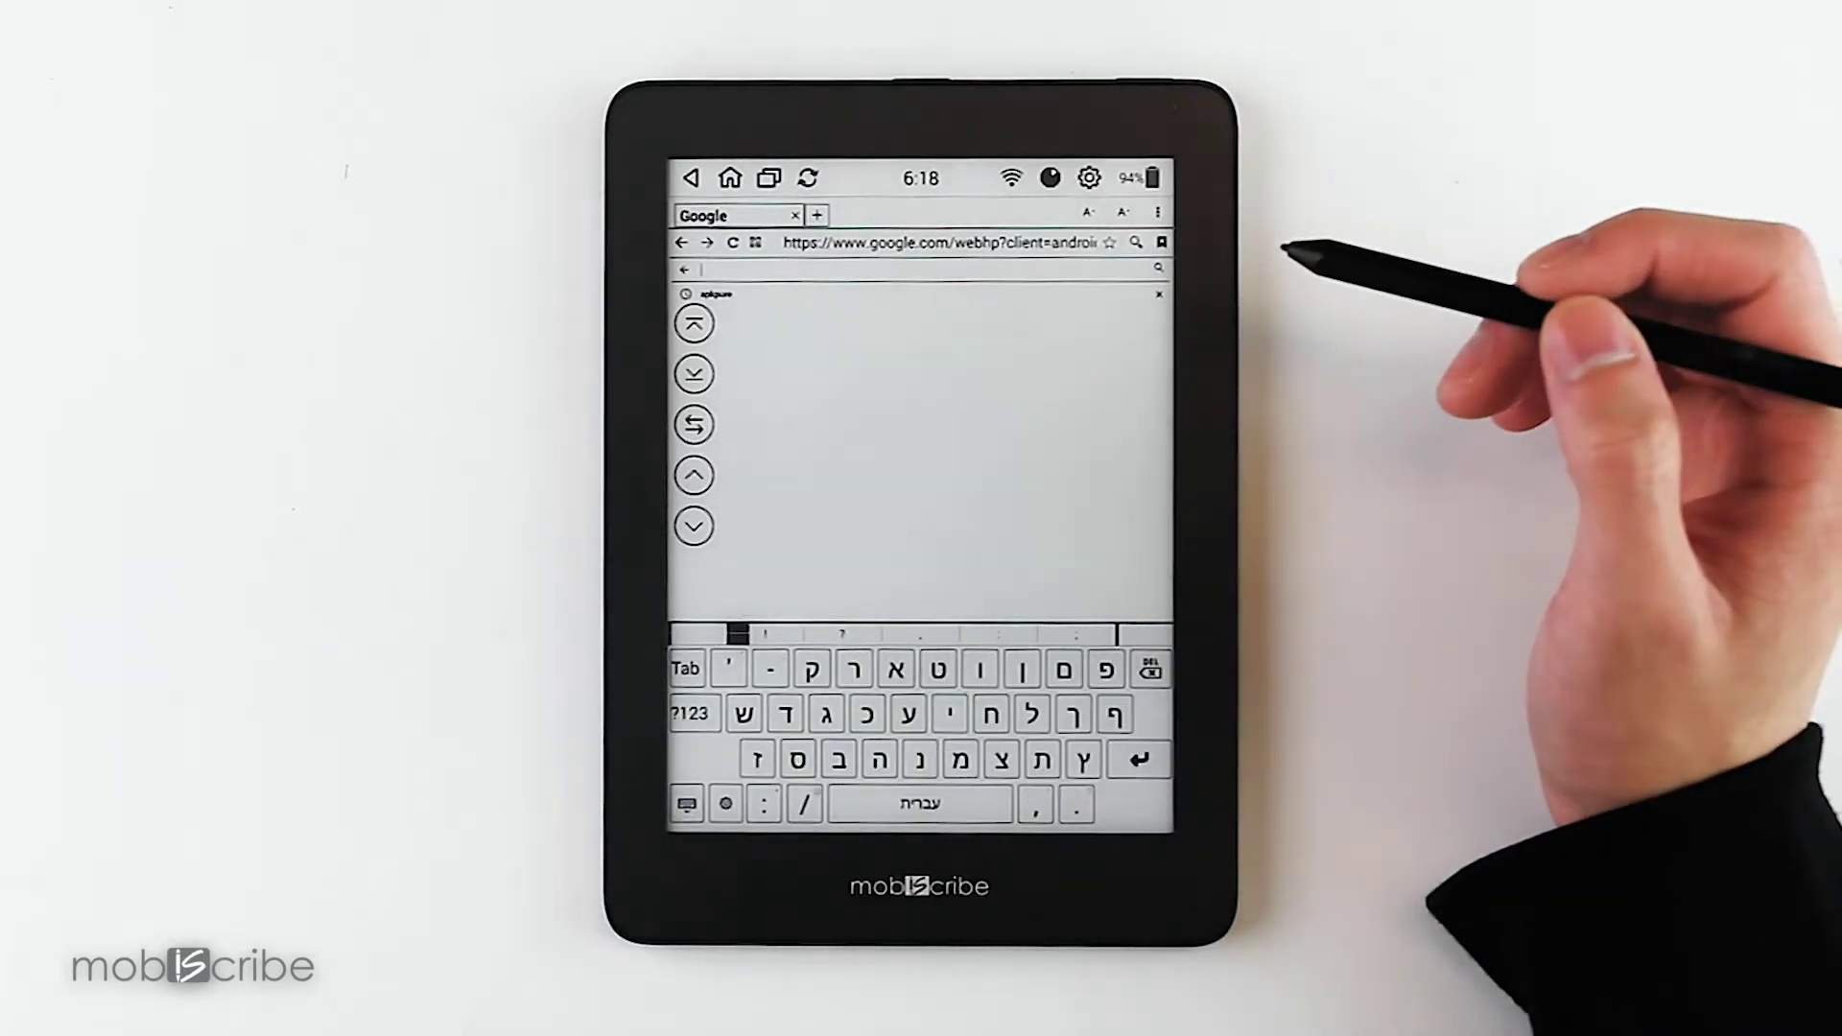